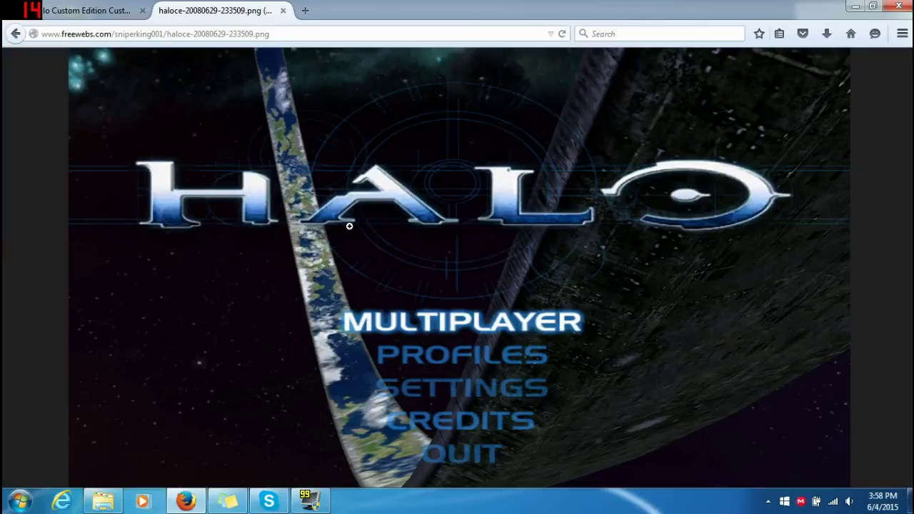
Step: Switch back to the HaloMaps tab showing the Universal UI Version 1.1 page
click(86, 10)
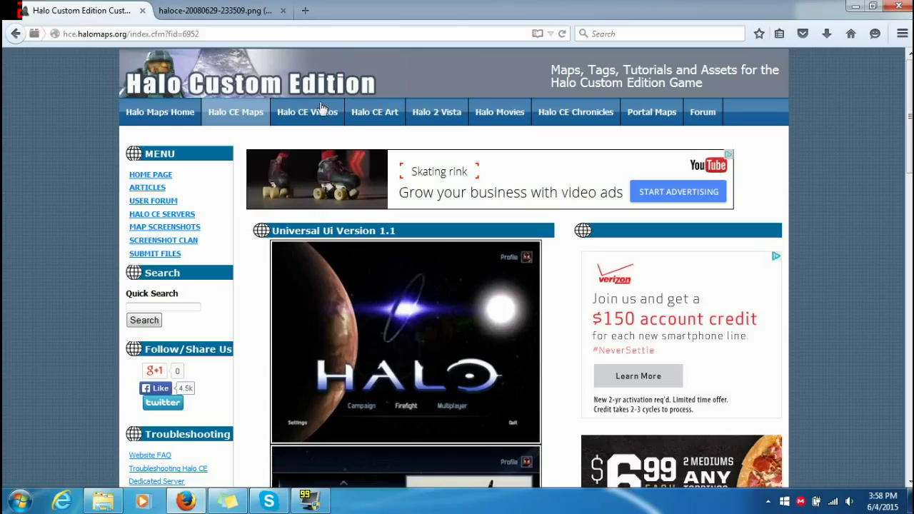
Step: Scroll to the file details, choose DOWNLOAD and confirm the Universal_UI_Version_1.1.zip prompt
scroll(398, 216, down, 1)
scroll(398, 216, down, 3)
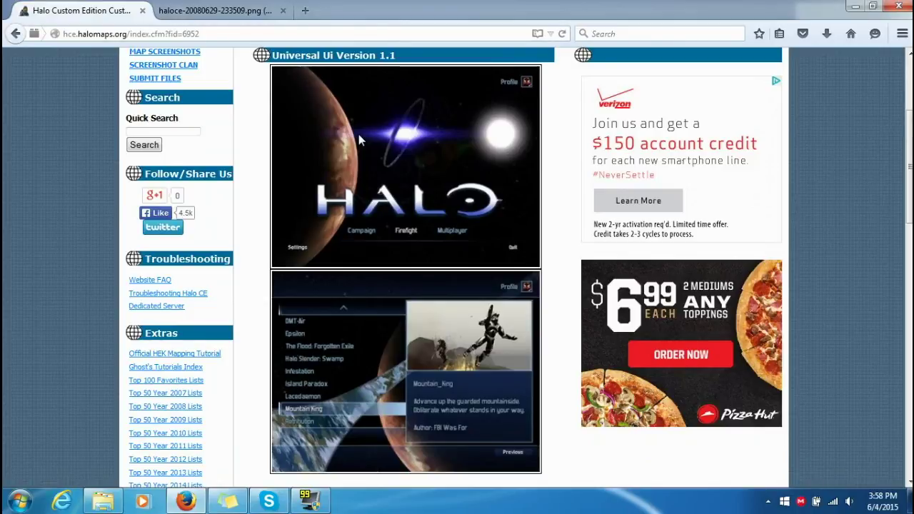
scroll(359, 135, down, 6)
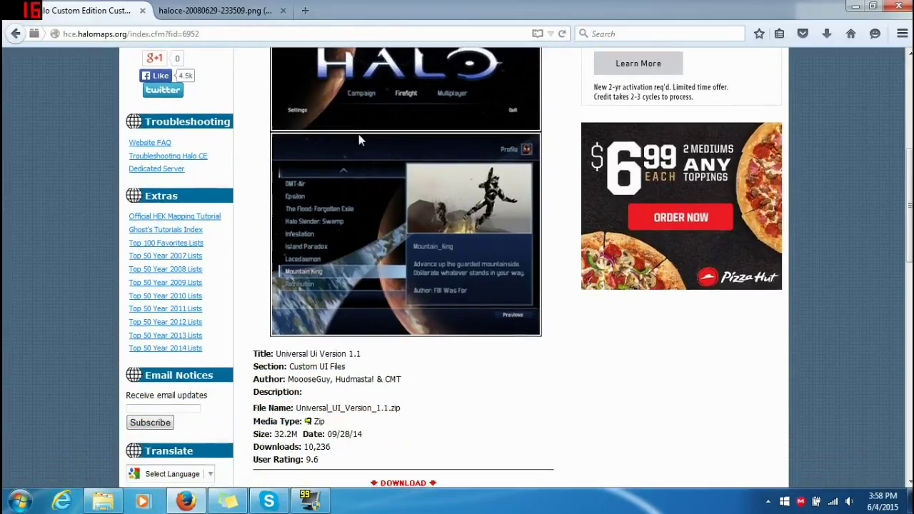
scroll(359, 134, down, 3)
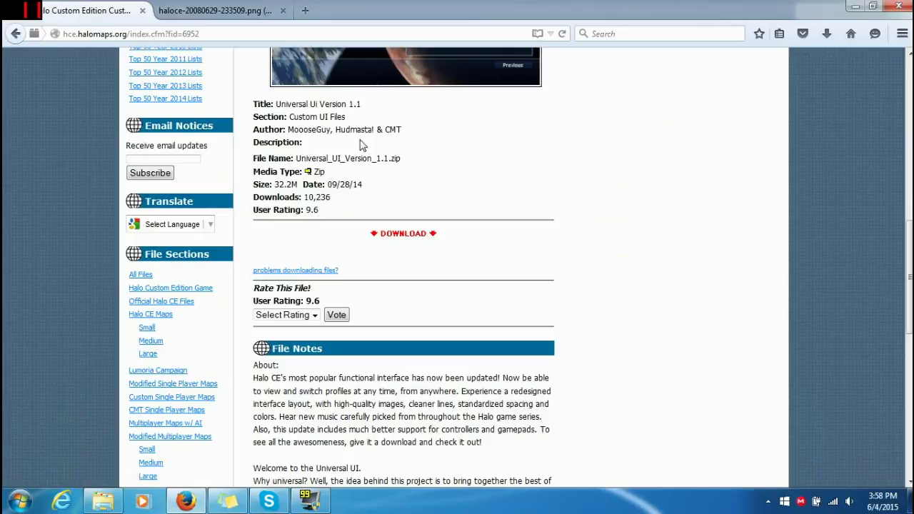
right_click(385, 238)
click(384, 239)
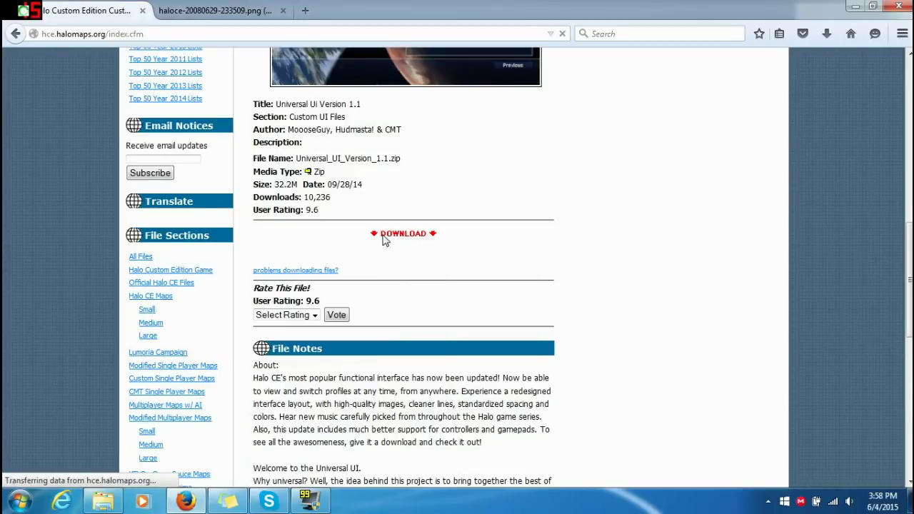
scroll(383, 241, down, 2)
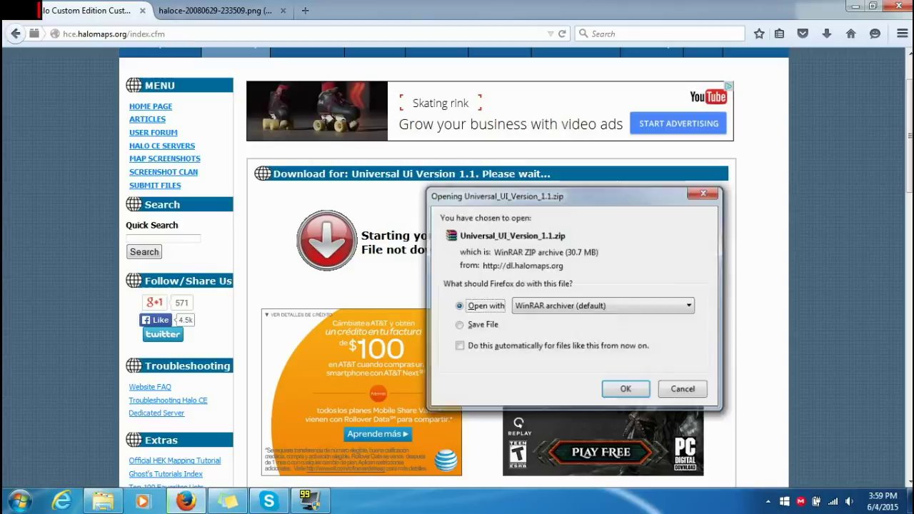
key(Return)
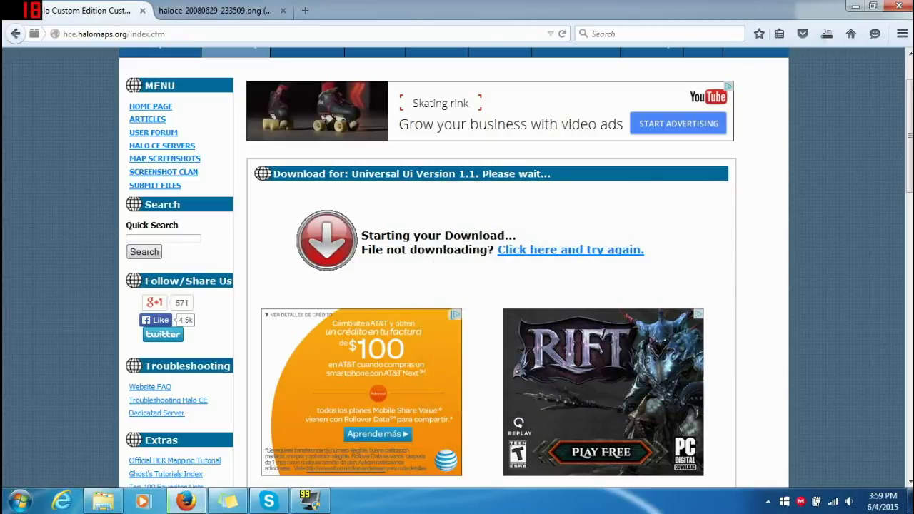
Step: Cancel the Universal_UI_Version_1.1.zip download, minimize Firefox and move ui.map on the desktop
click(826, 39)
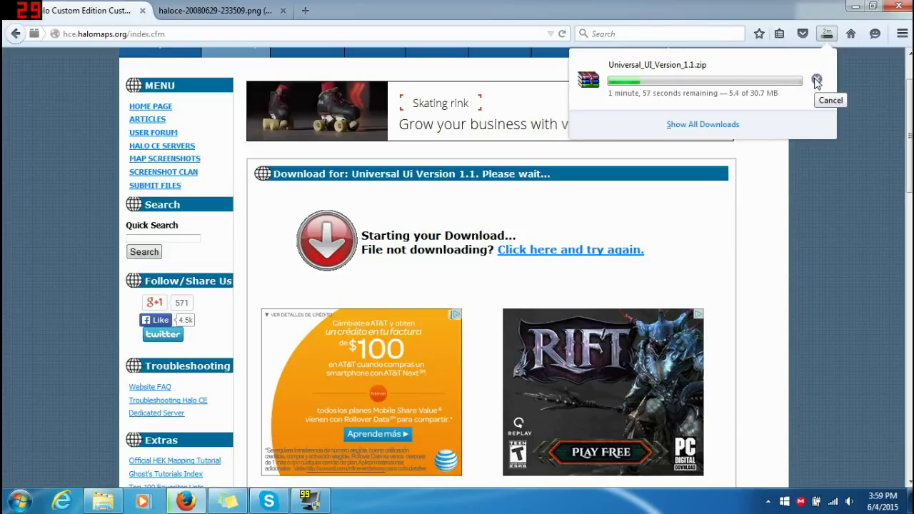
click(817, 81)
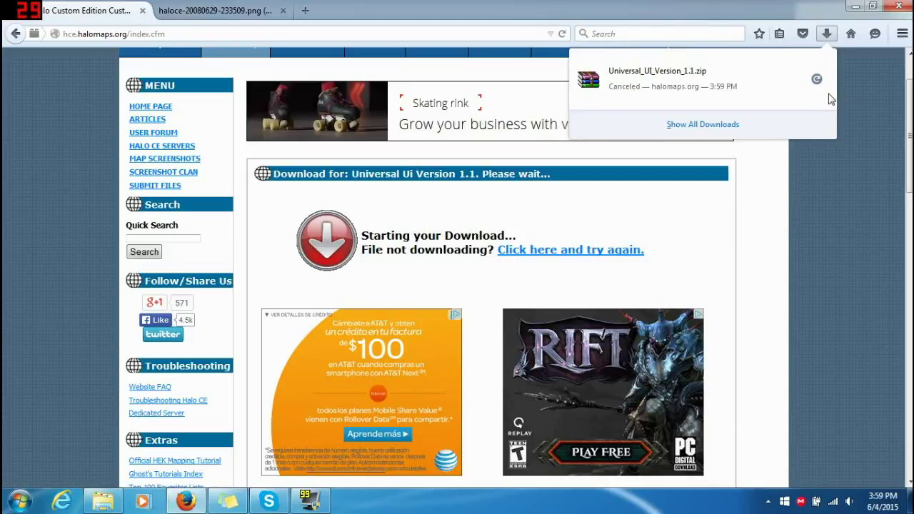
click(859, 7)
drag(785, 233, 563, 166)
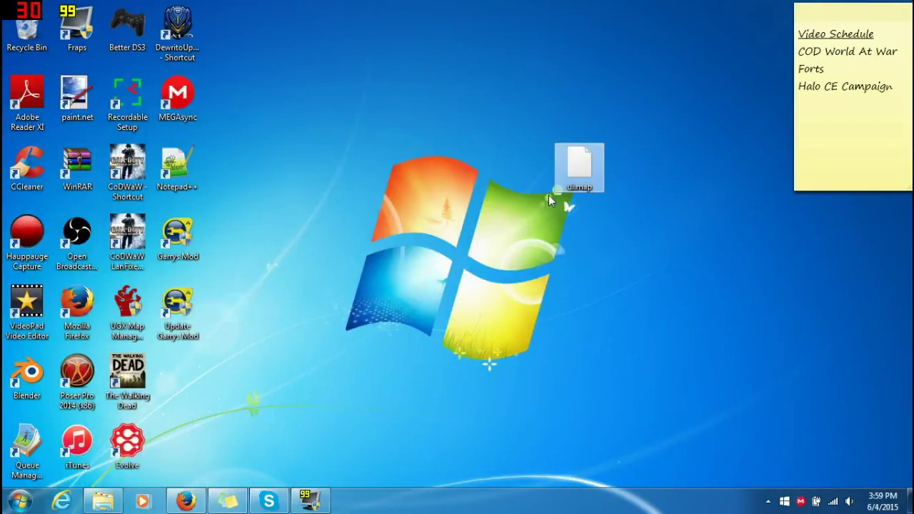
click(105, 501)
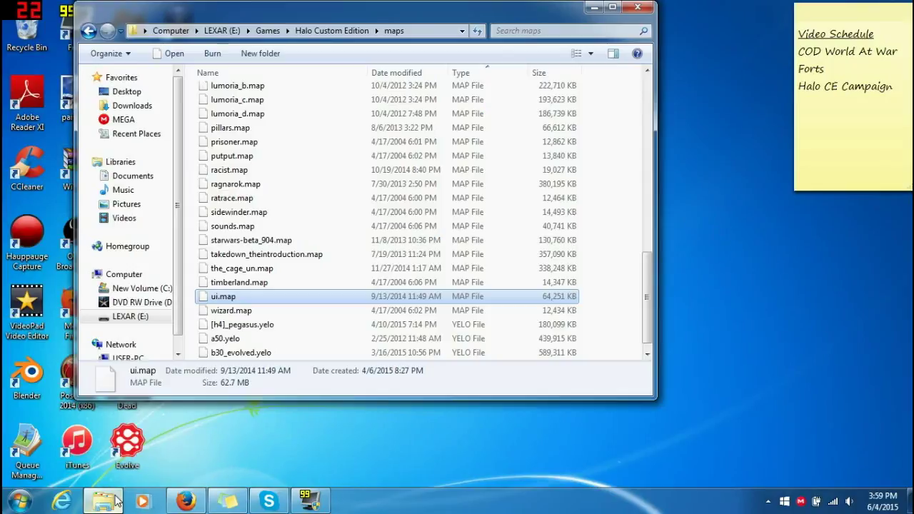
Step: Open the maps folder and drop the desktop ui.map into it, replacing the existing ui.map
click(318, 33)
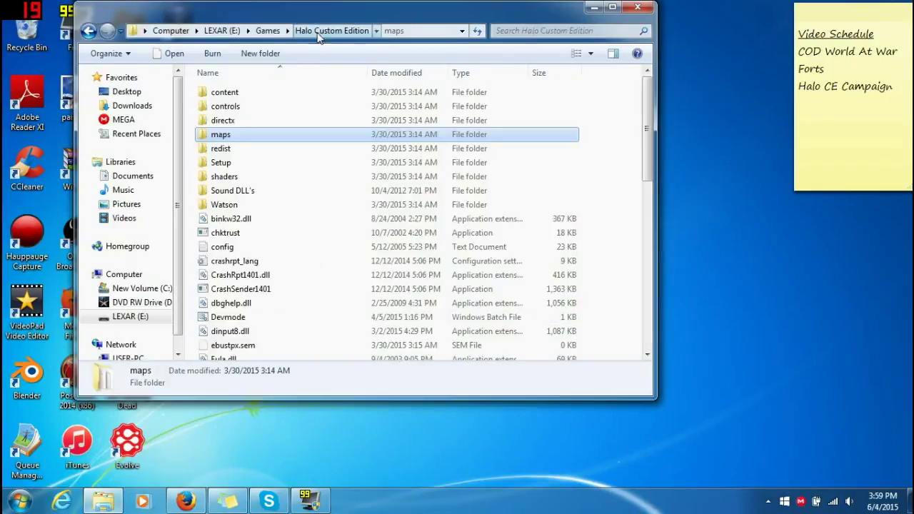
double_click(232, 136)
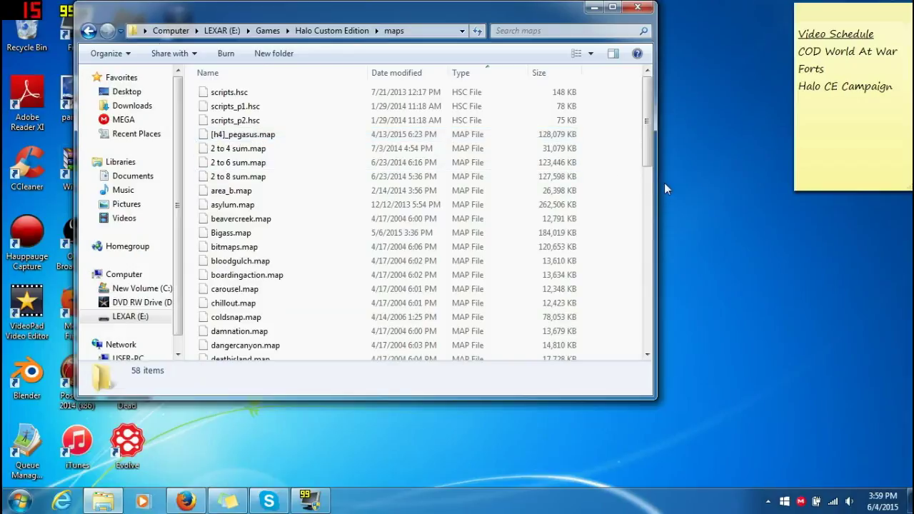
drag(580, 21, 430, 54)
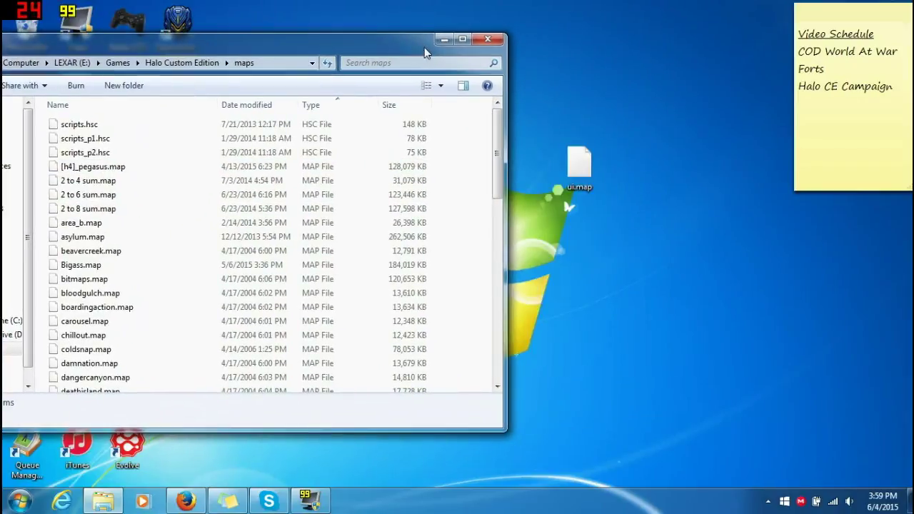
drag(579, 165, 432, 166)
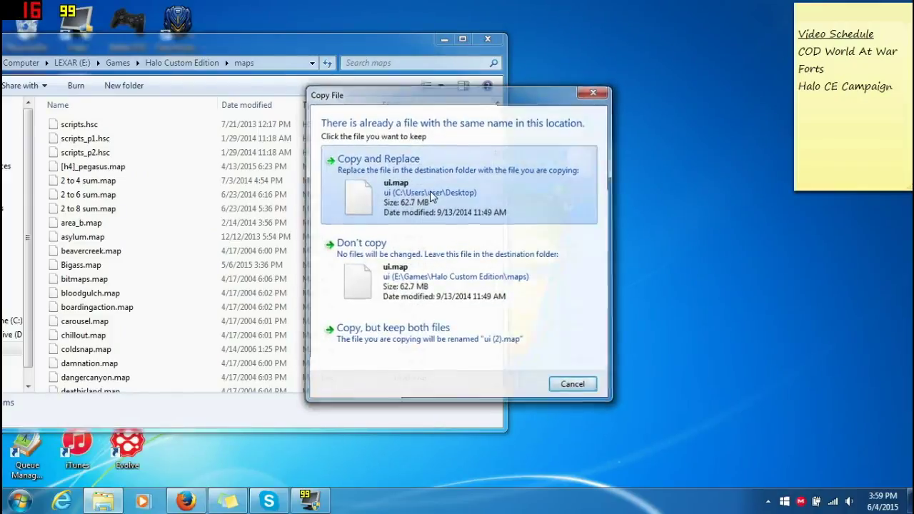
click(430, 192)
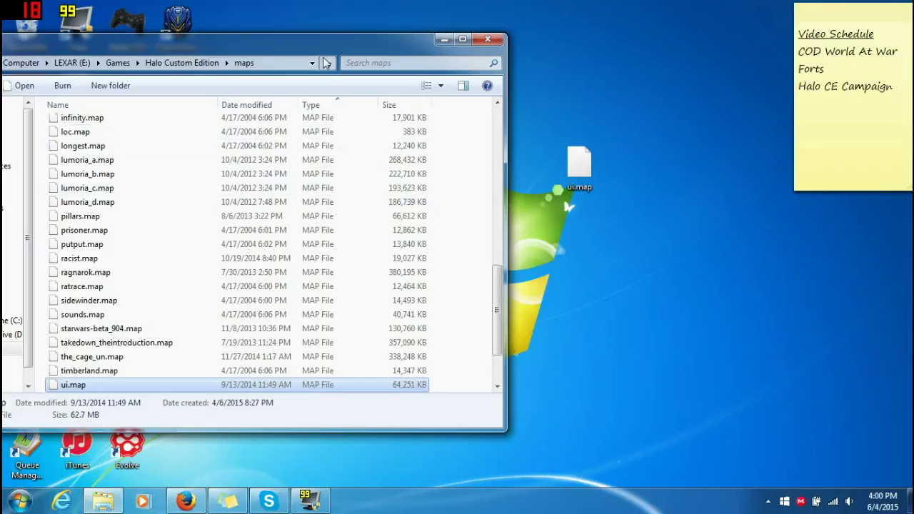
Step: Return Explorer to the Halo Custom Edition folder and start the haloce application
drag(350, 43, 521, 41)
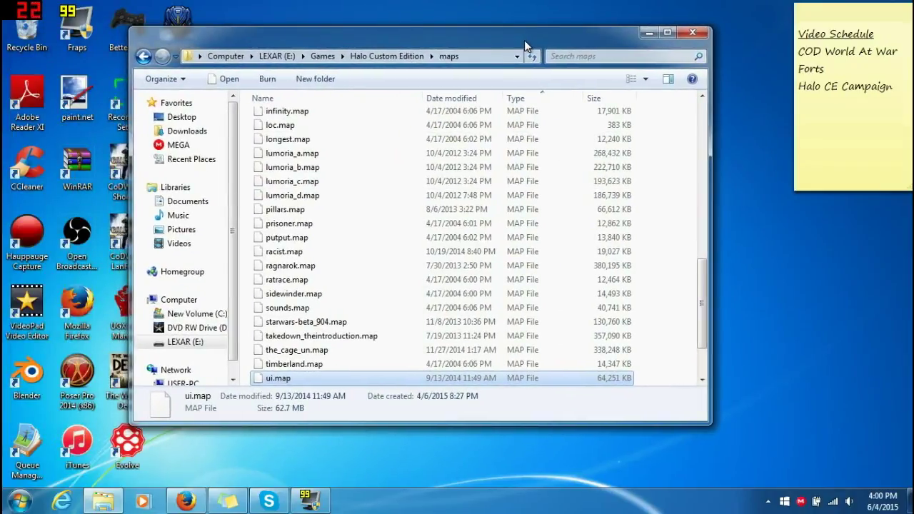
click(416, 55)
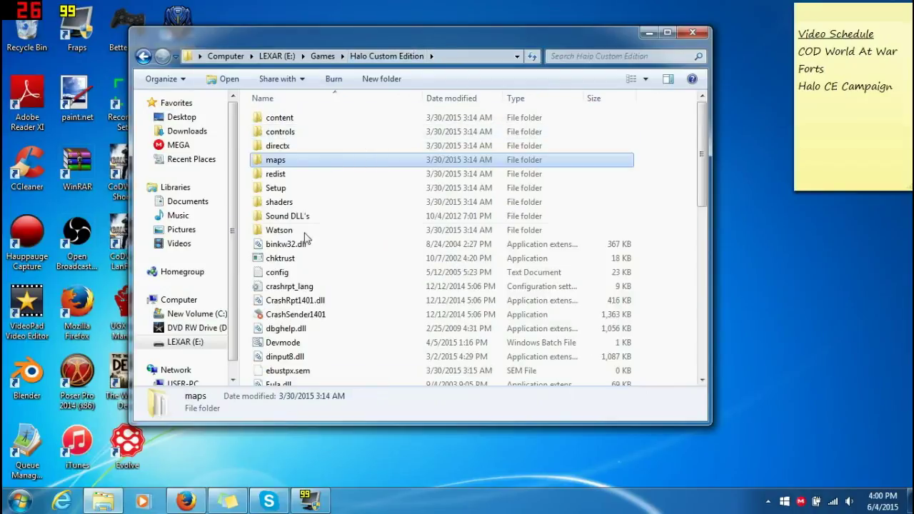
scroll(290, 293, down, 5)
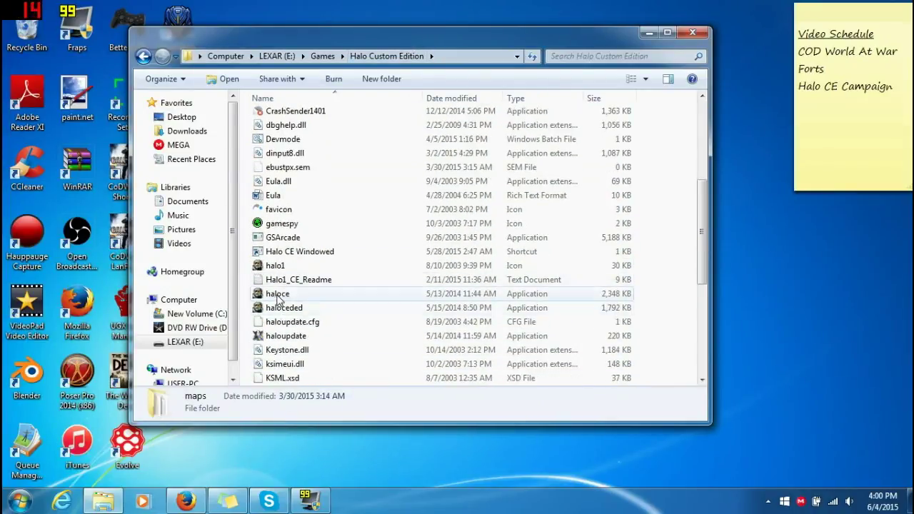
click(278, 298)
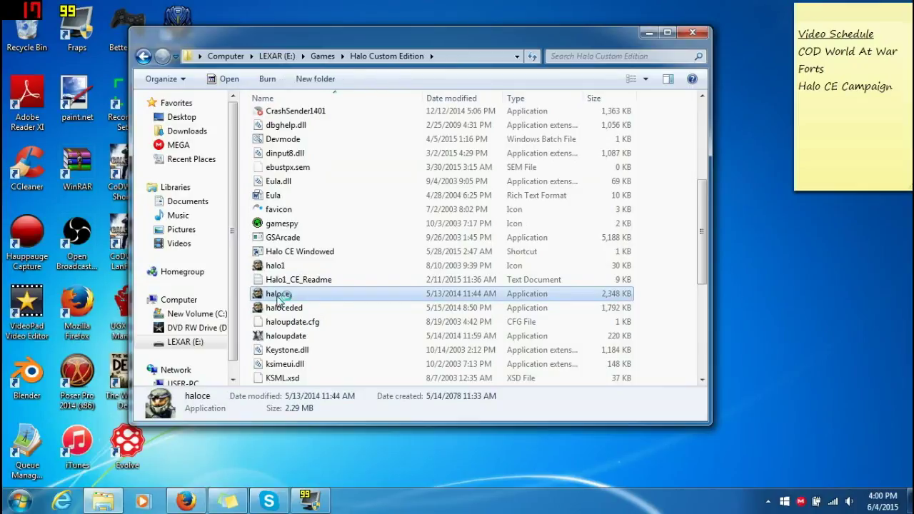
double_click(277, 297)
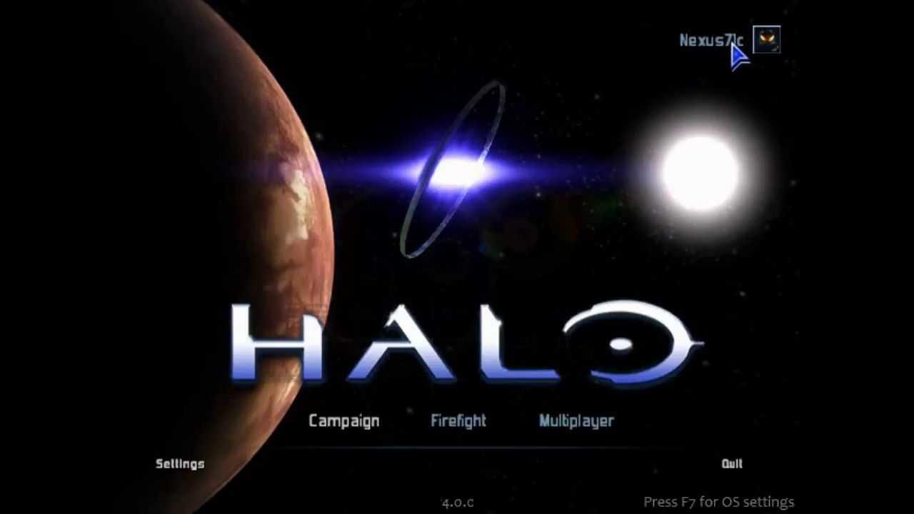
Step: Open Campaign > Classic Campaign > New Campaign, browse levels up to The Maw, then go back
click(766, 39)
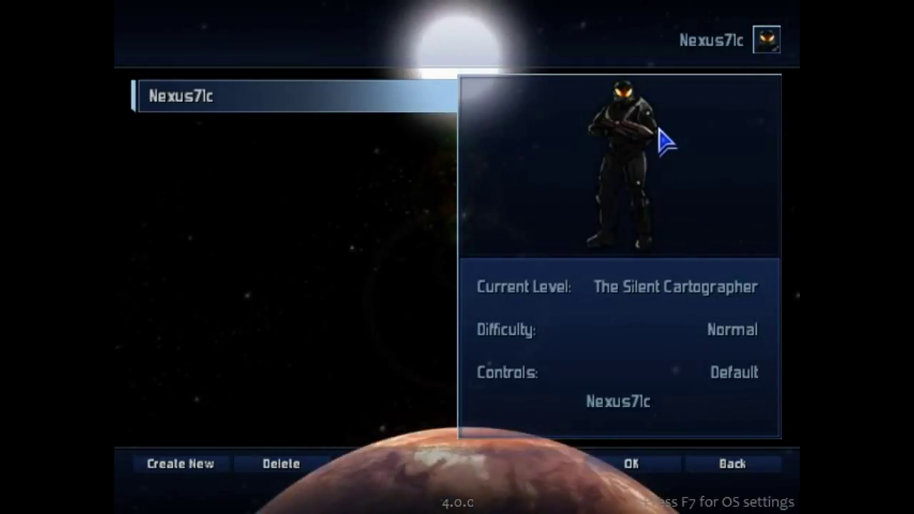
click(714, 468)
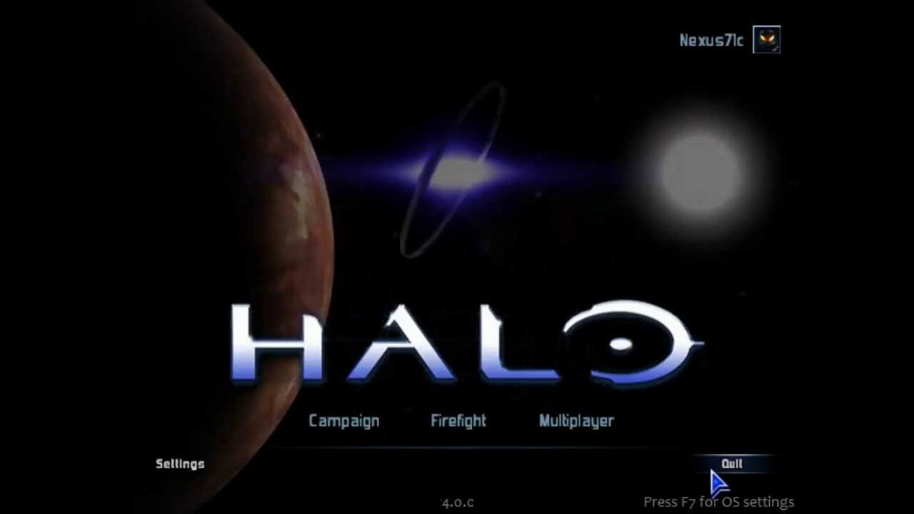
click(348, 423)
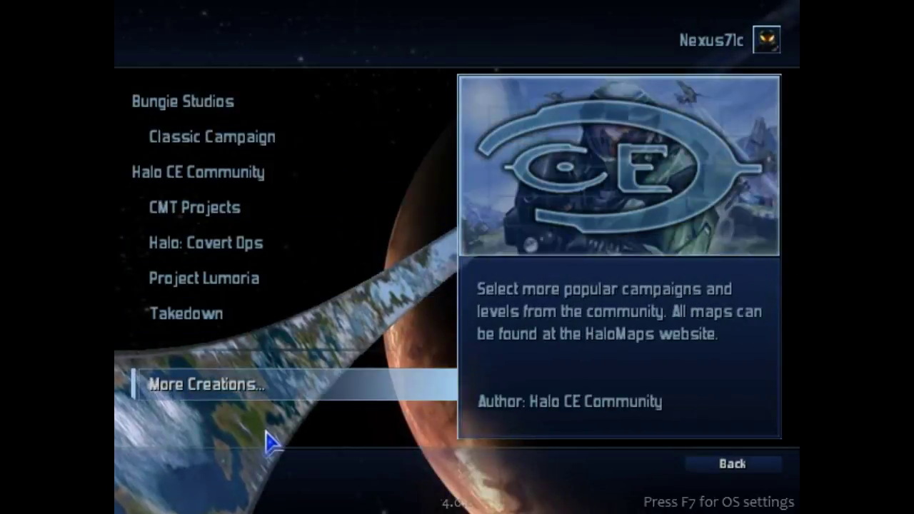
click(266, 153)
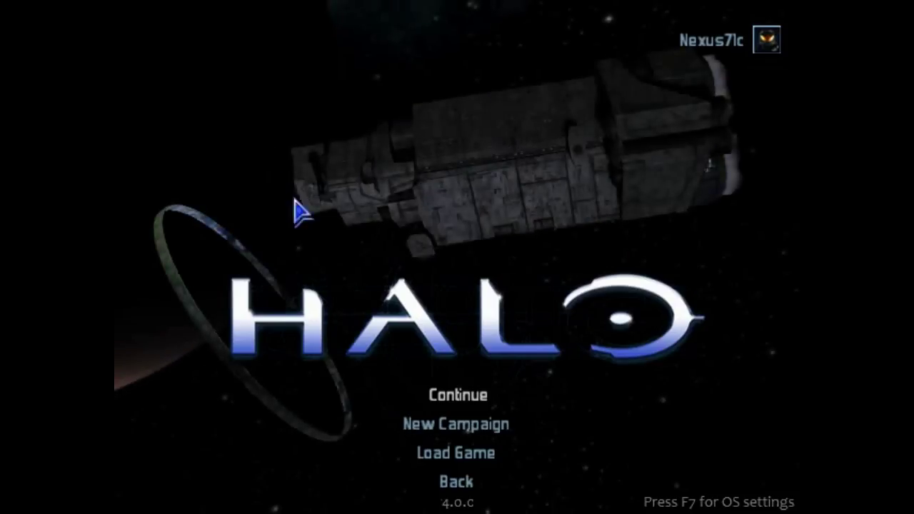
click(401, 431)
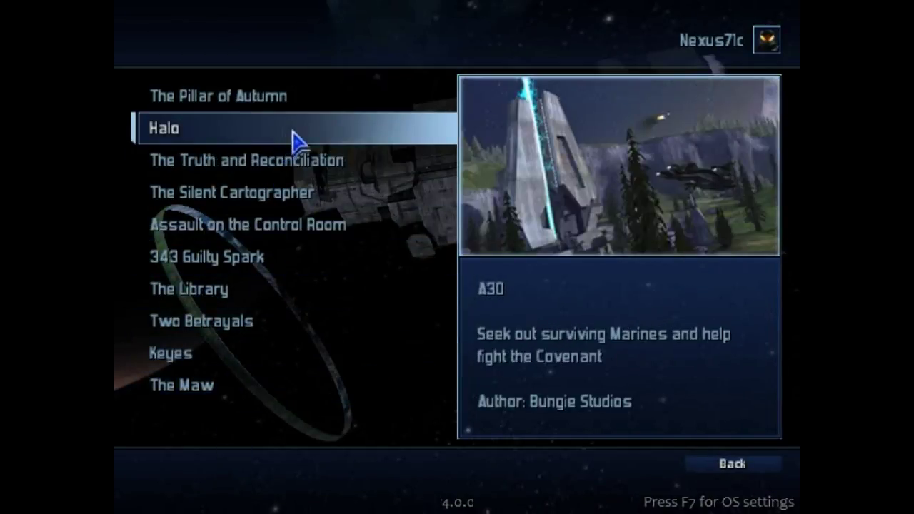
key(Up)
key(Up)
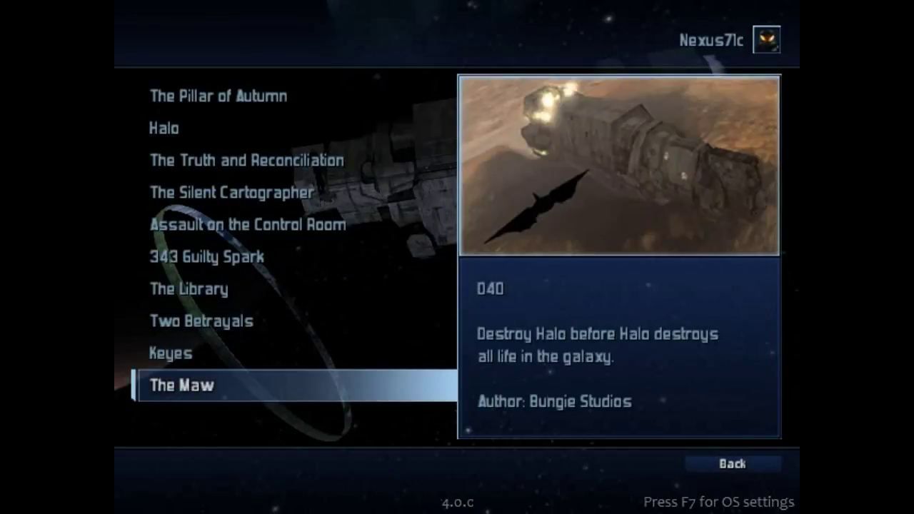
click(730, 464)
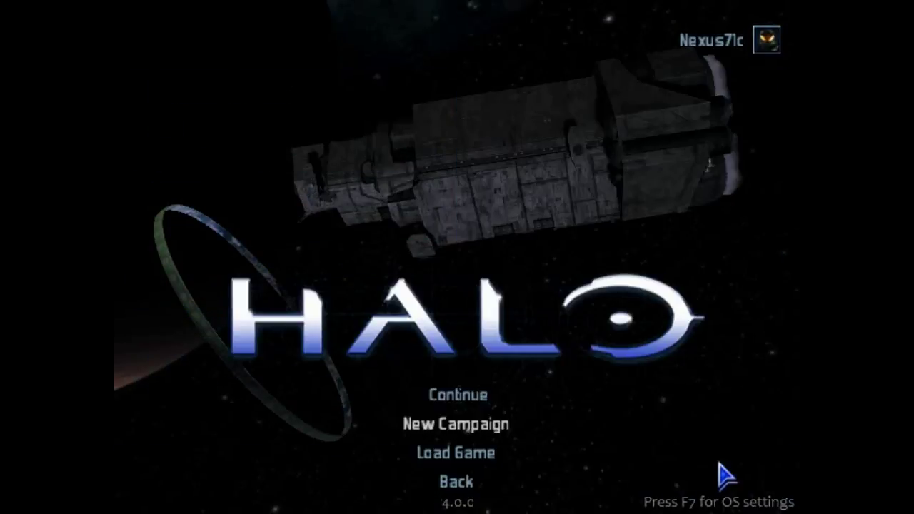
Step: Return to the campaign list and preview the CMT Projects and Halo: Covert Ops screens
click(423, 480)
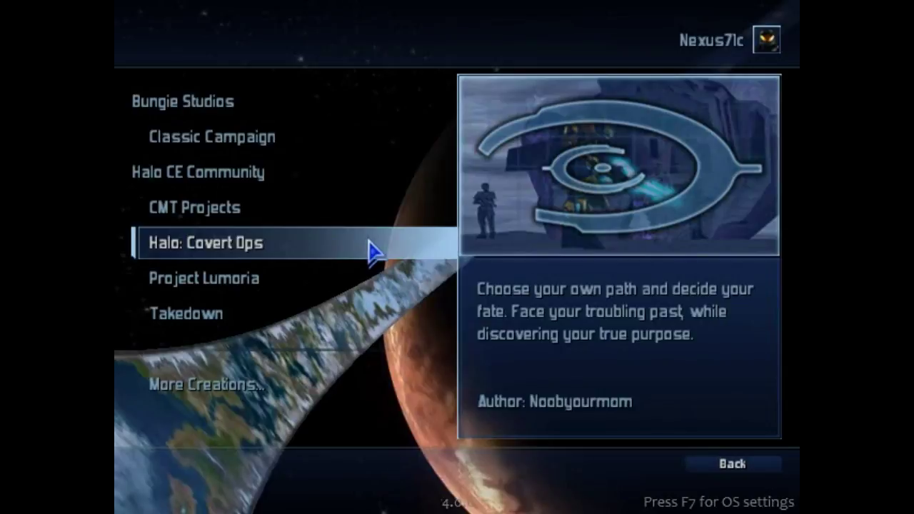
click(320, 207)
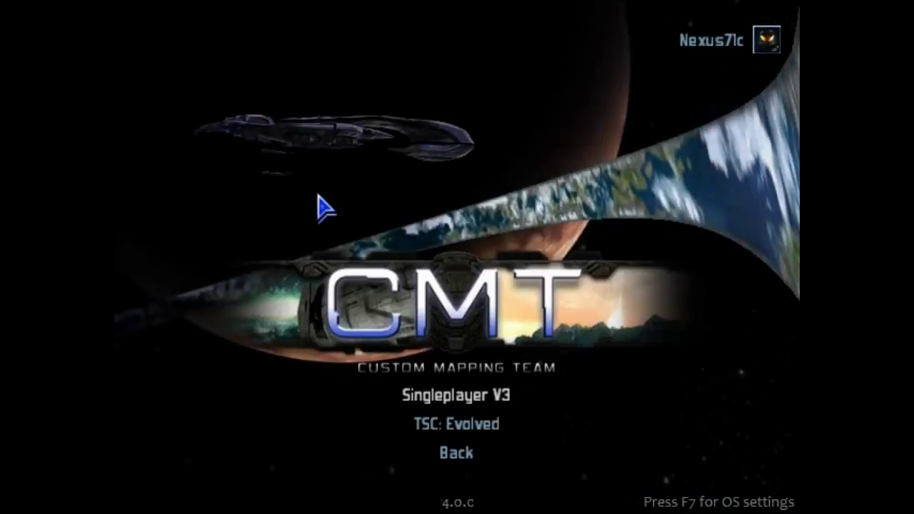
click(443, 448)
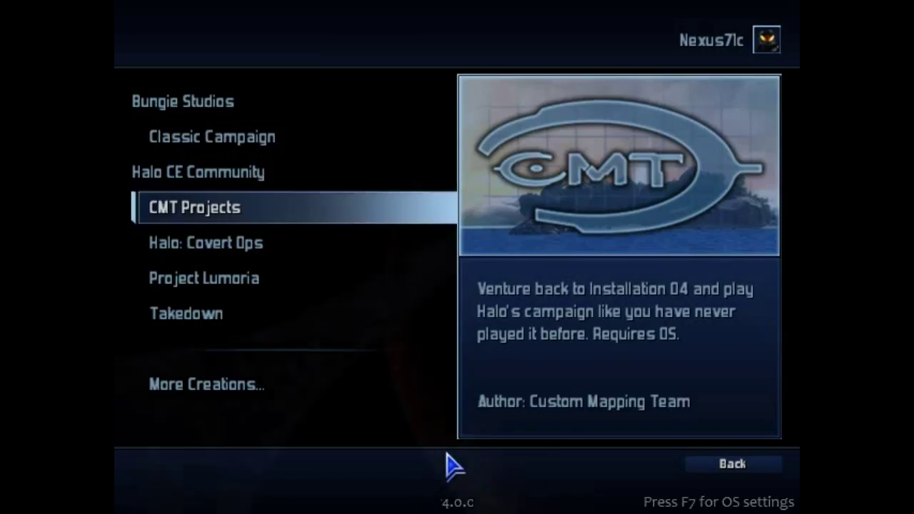
click(243, 259)
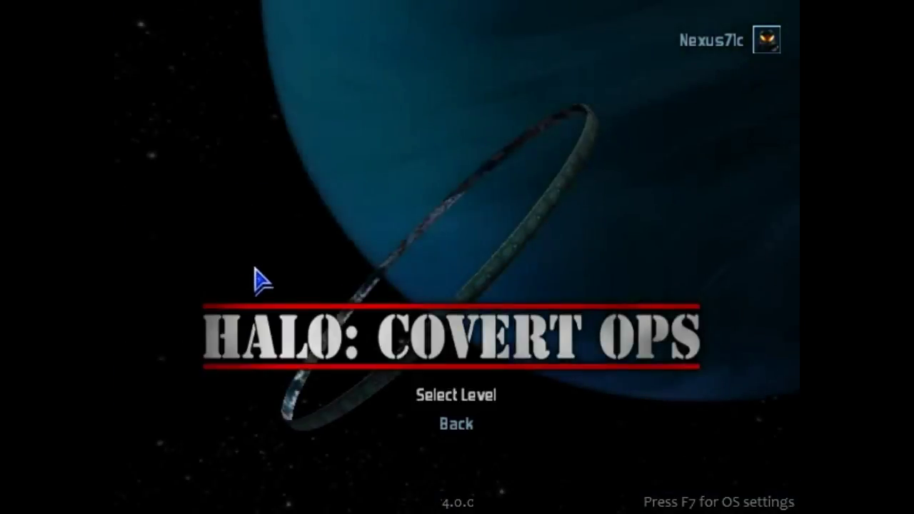
click(451, 438)
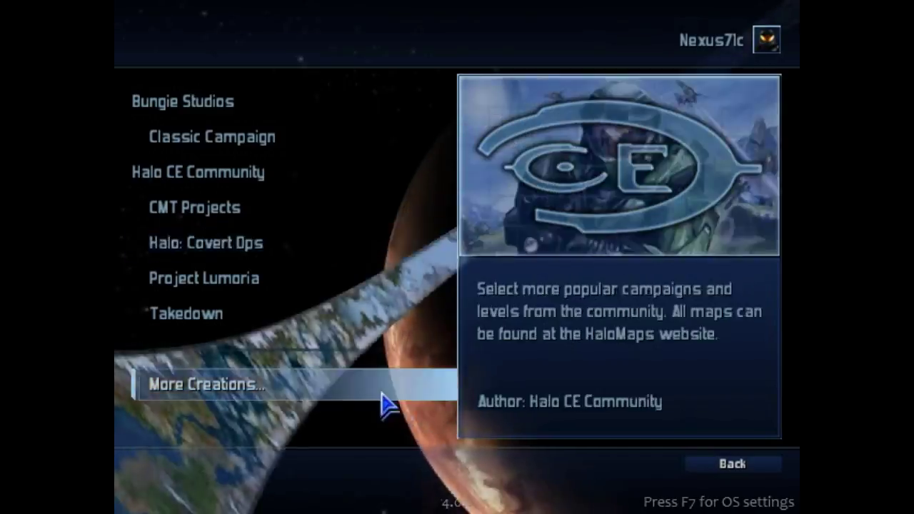
Step: Preview the Project Lumoria and Takedown campaign screens, returning to the list after each
click(345, 284)
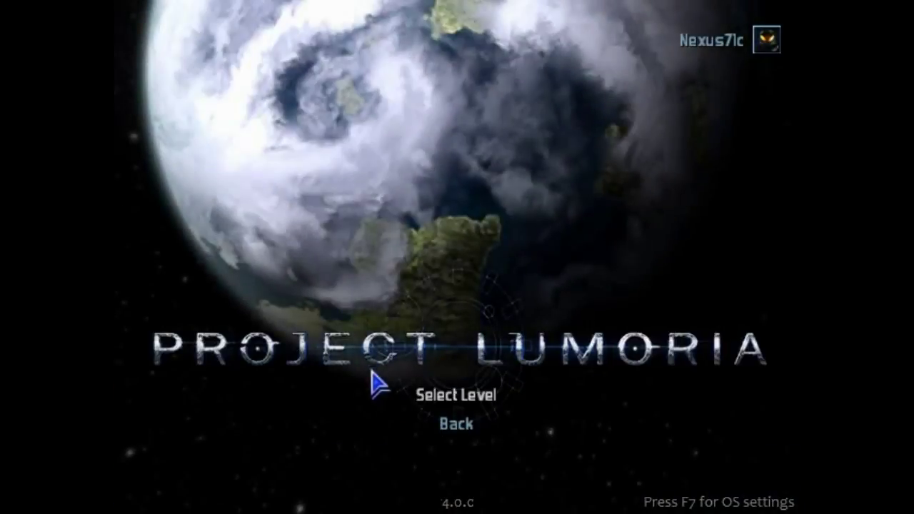
click(452, 426)
click(327, 312)
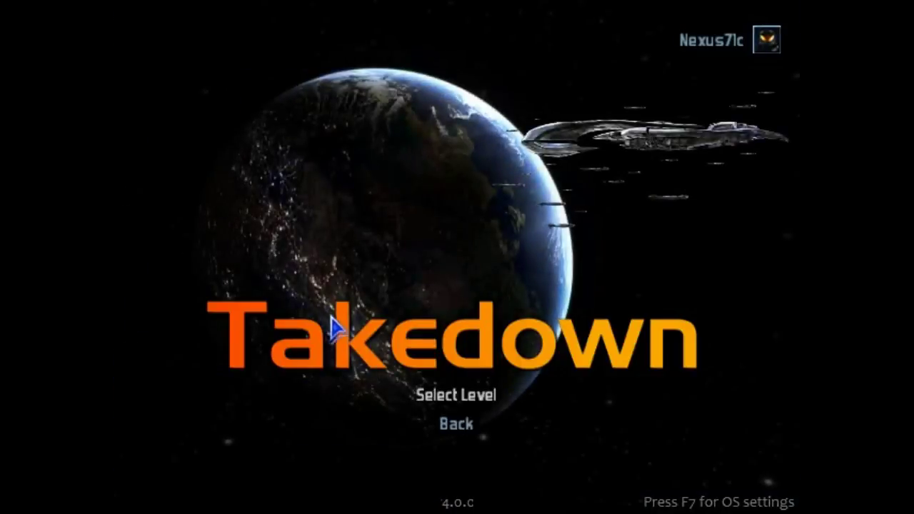
click(429, 426)
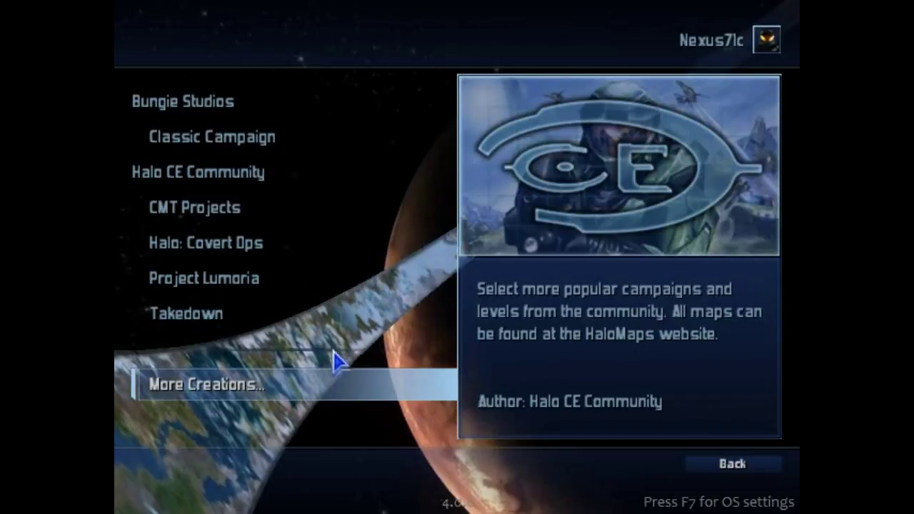
Step: Open More Creations, pick the Contact level and set Normal difficulty, then back out
click(326, 386)
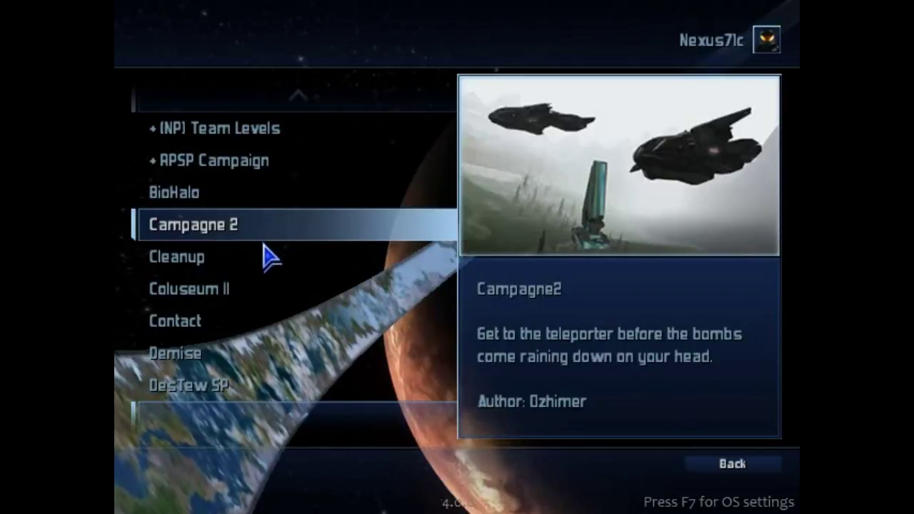
key(Down)
key(Down)
key(Down)
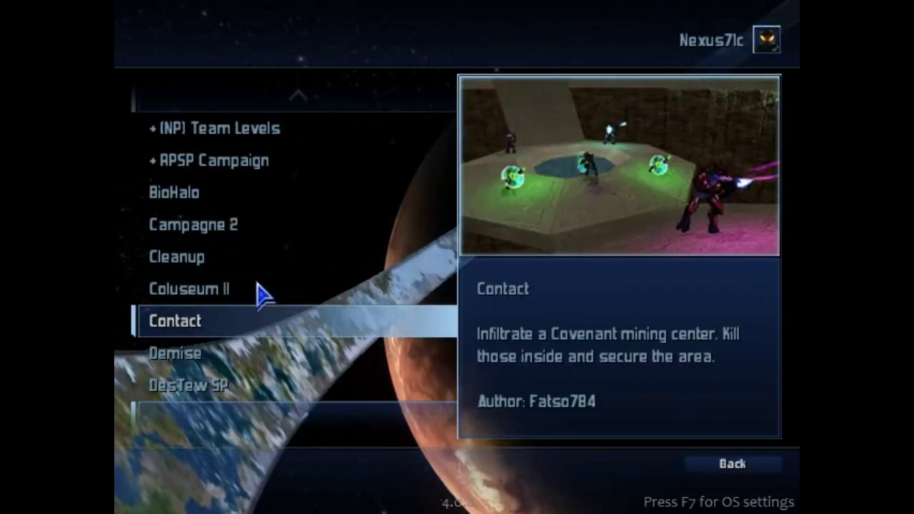
key(Return)
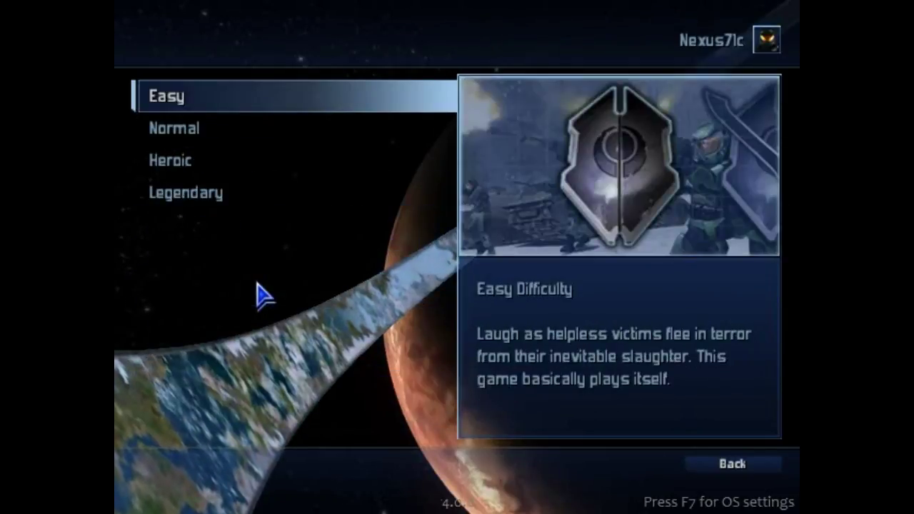
key(Down)
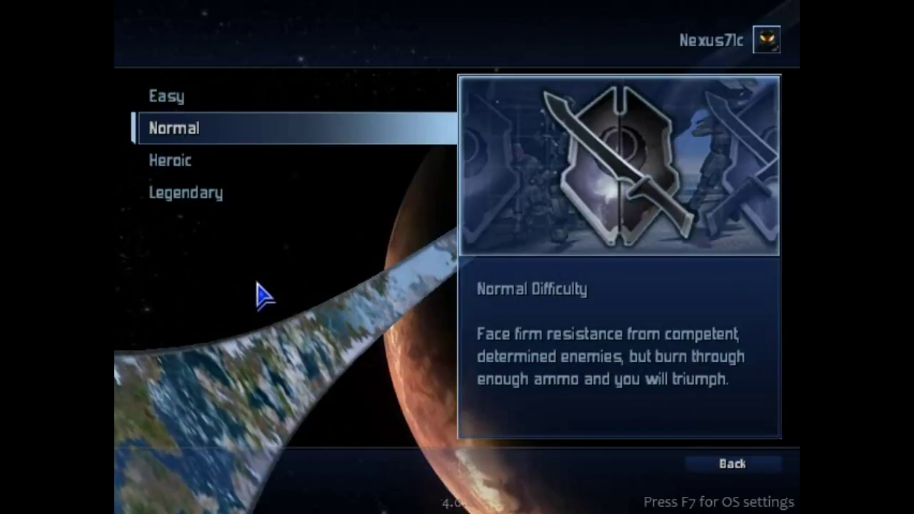
key(Escape)
Step: Page forward through the community level pages, back again, and return to the campaign list
key(Down)
key(Down)
key(Down)
key(Down)
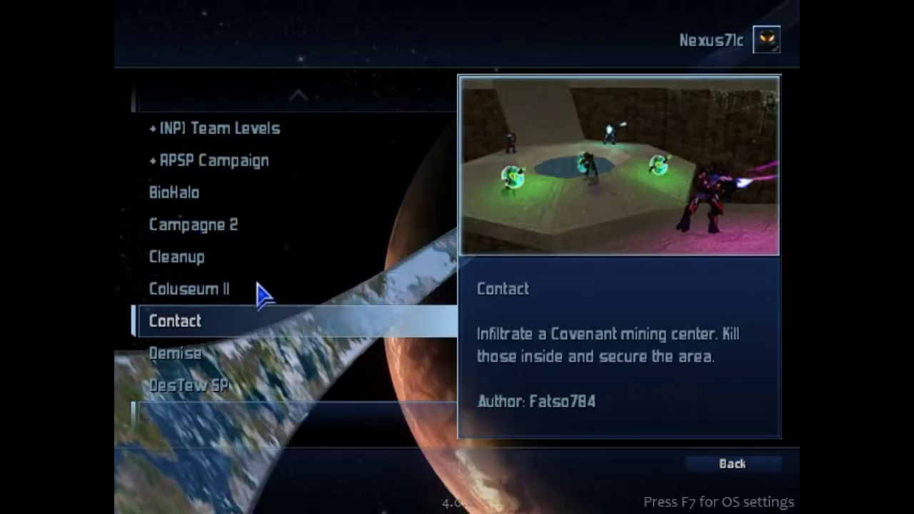
key(Return)
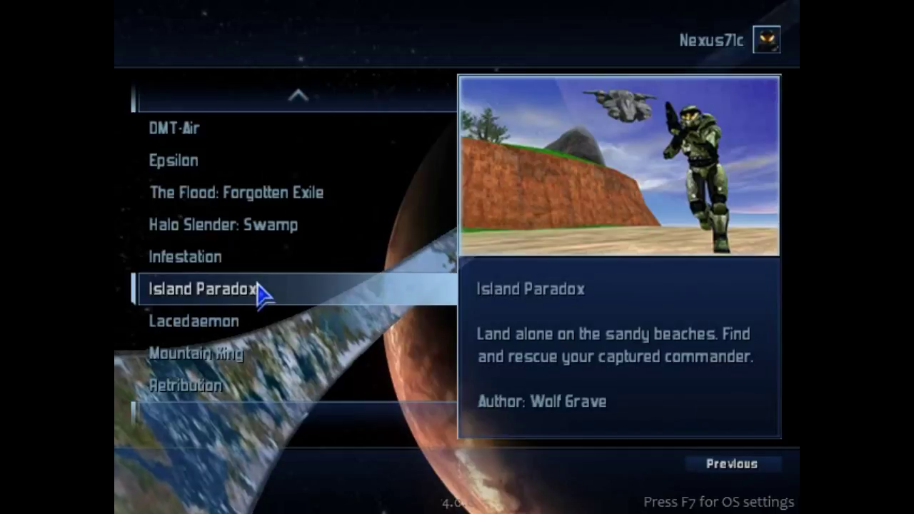
key(Down)
key(Down)
key(Down)
key(Down)
key(Return)
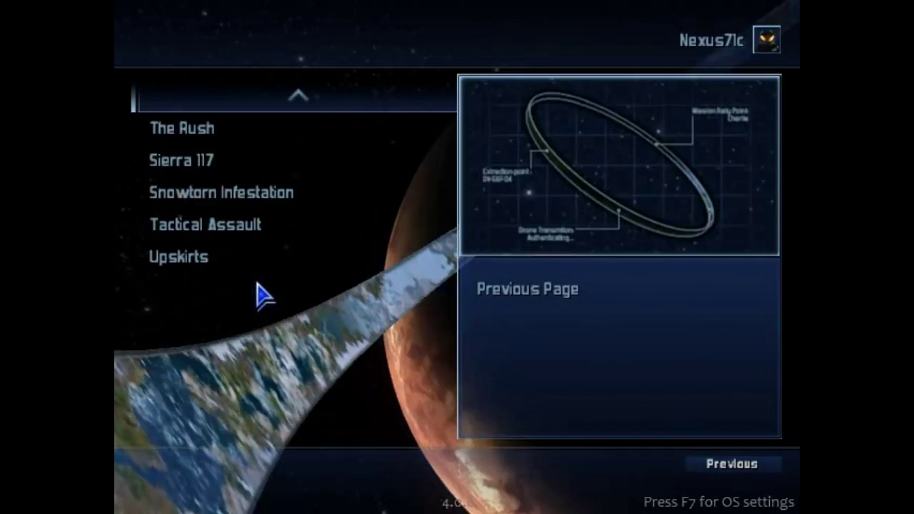
key(Up)
key(Up)
key(Up)
key(Up)
key(Up)
key(Up)
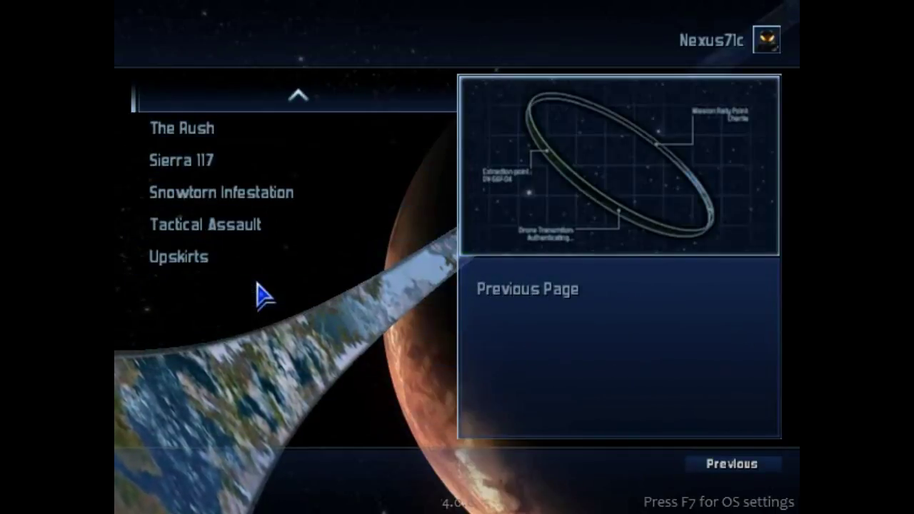
key(Return)
key(Down)
key(Down)
key(Down)
key(Down)
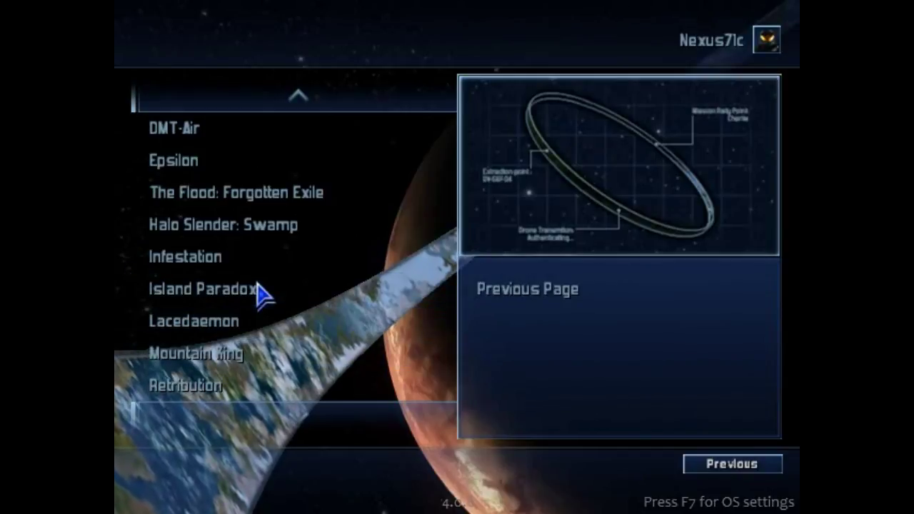
key(Return)
key(Down)
key(Down)
key(Down)
key(Down)
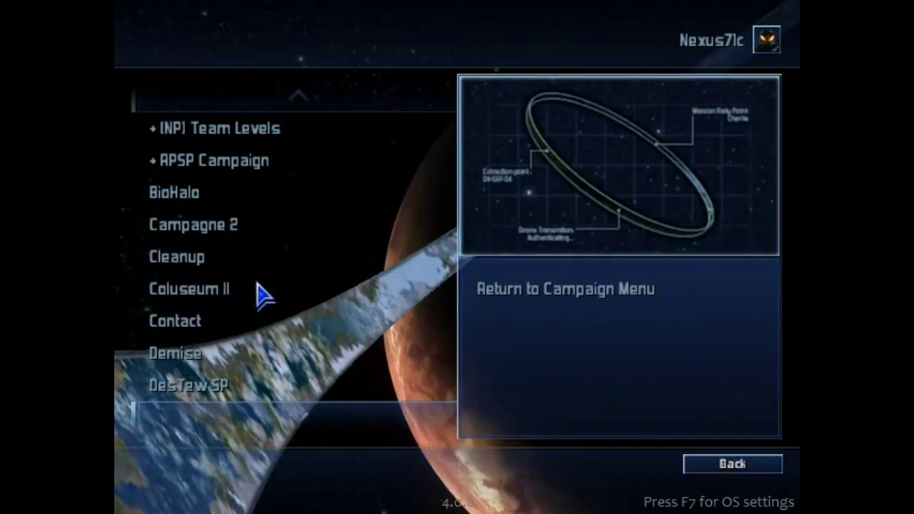
key(Return)
Step: Leave the campaign list for the main menu and open the Firefight level list
key(Down)
key(Down)
key(Down)
key(Up)
key(Down)
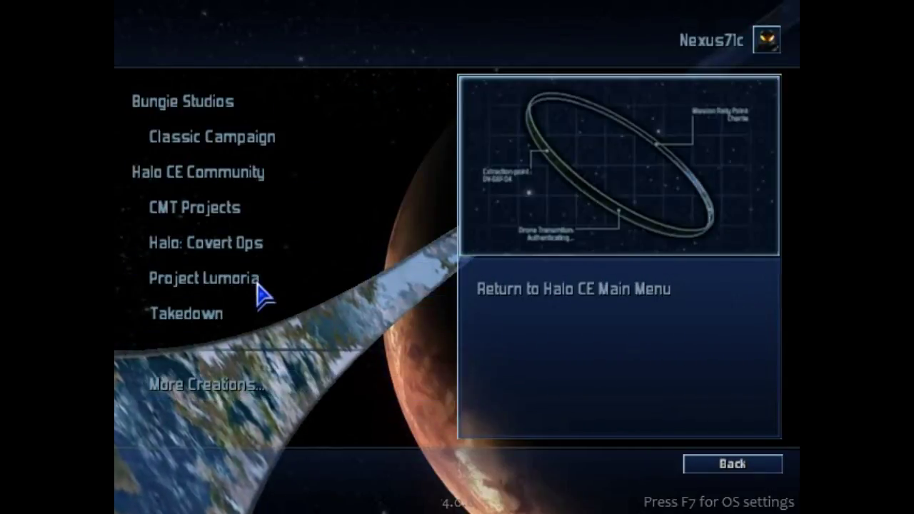
key(Return)
key(Right)
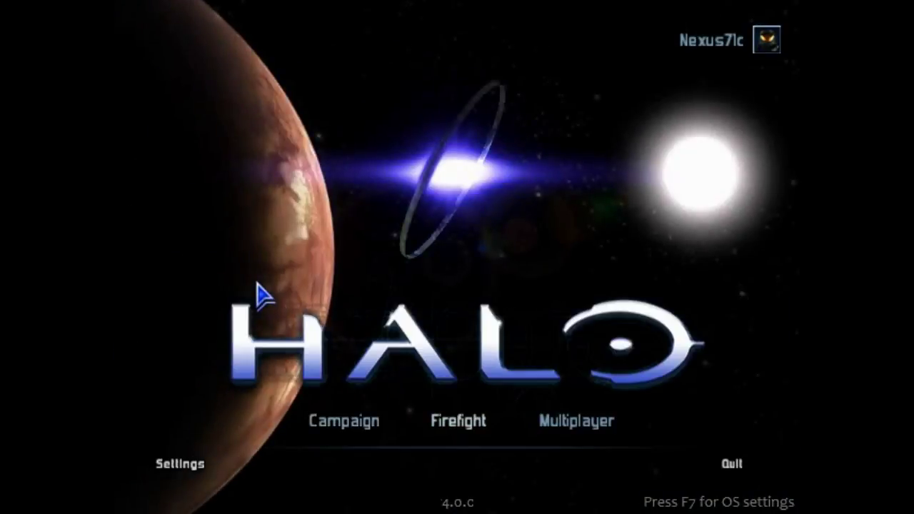
key(Return)
Step: Preview Descent and the other first-page Firefight levels, then the second and third pages
key(Up)
key(Up)
key(Up)
key(Up)
key(Up)
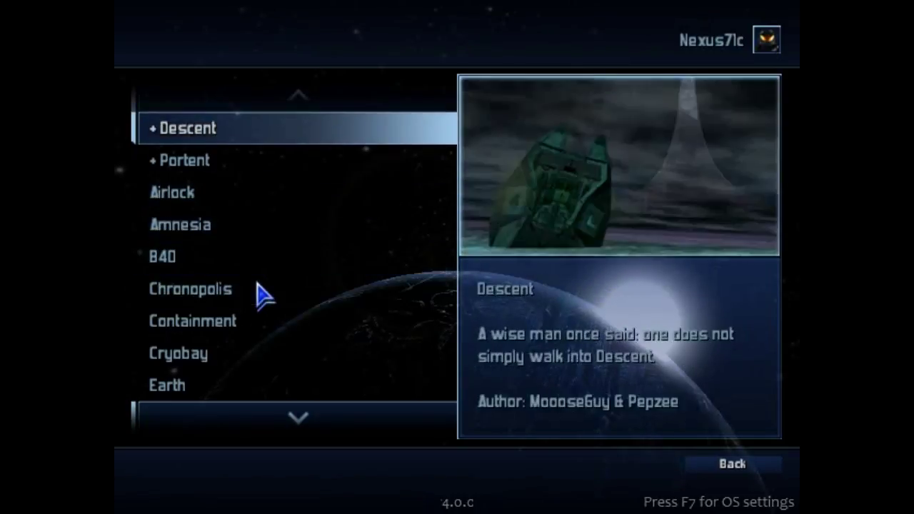
key(Down)
key(Down)
key(Down)
key(Down)
key(Down)
key(Down)
key(Down)
key(Down)
key(Down)
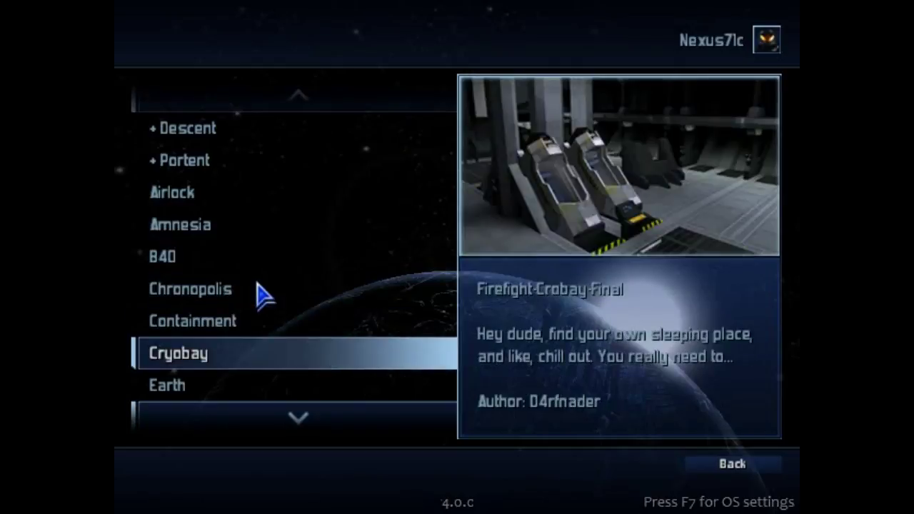
key(Up)
key(Return)
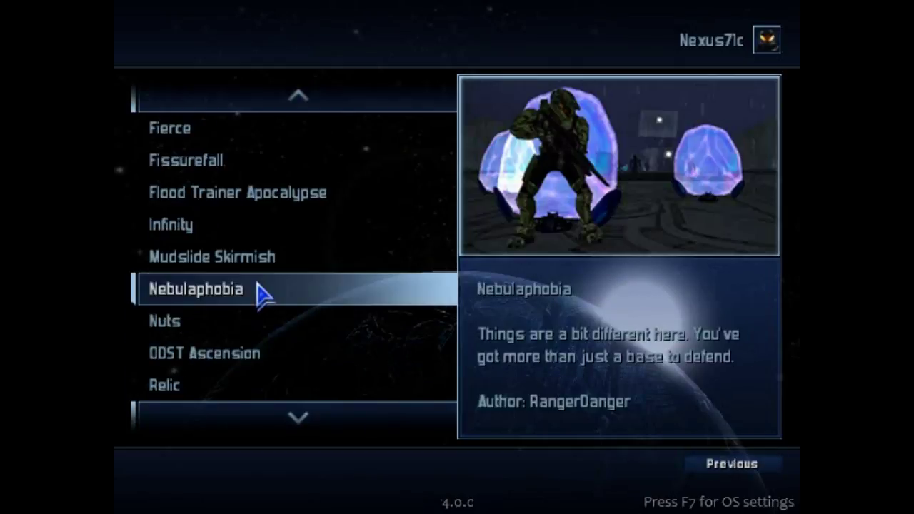
key(Down)
key(Down)
key(Down)
key(Down)
key(Return)
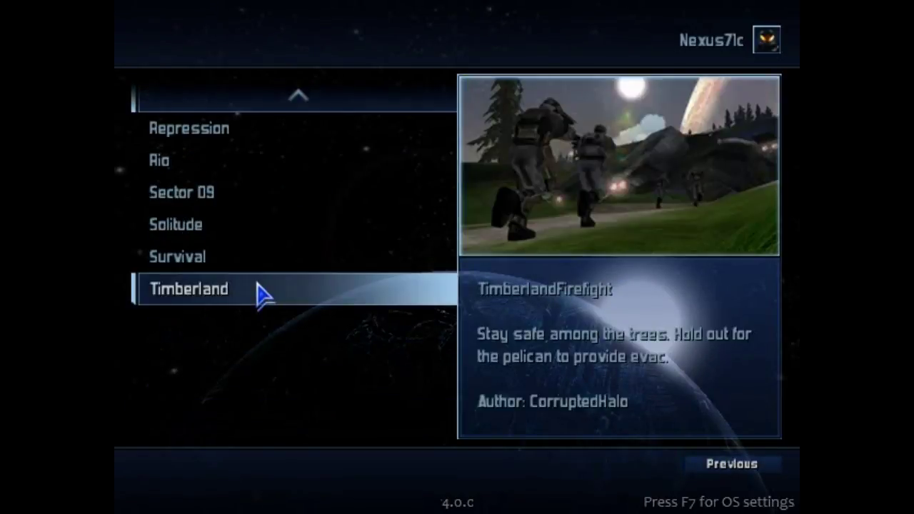
key(Up)
key(Up)
key(Up)
key(Up)
key(Up)
key(Up)
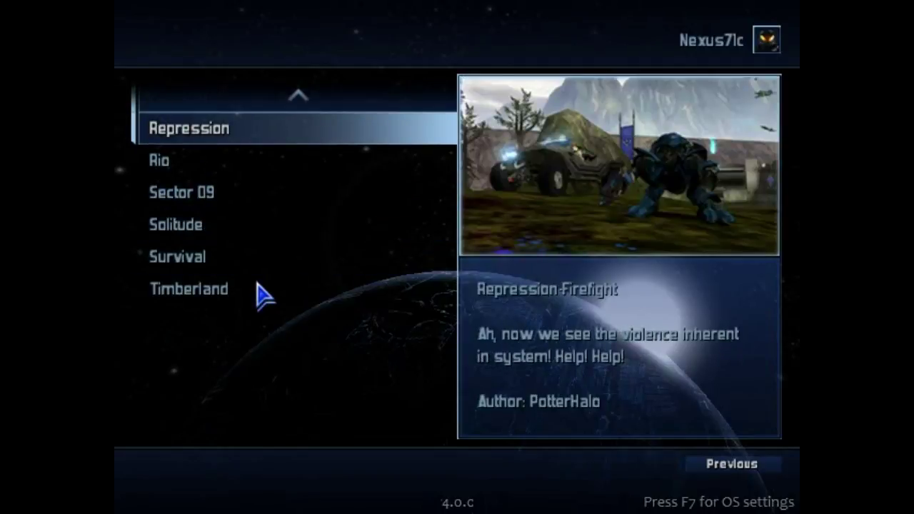
key(Down)
key(Down)
key(Down)
key(Down)
key(Down)
key(Down)
key(Down)
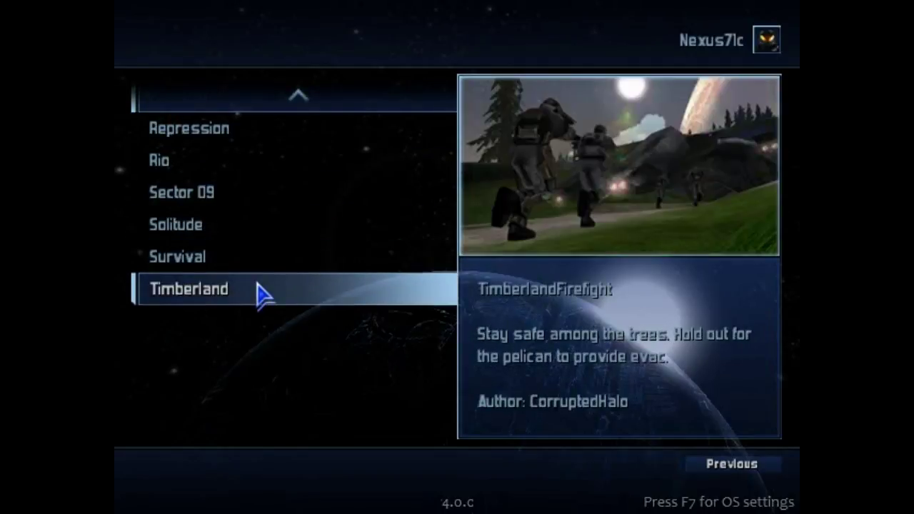
Step: Page back to the first Firefight page and return to the main menu
key(Return)
key(Down)
key(Down)
key(Down)
key(Down)
key(Down)
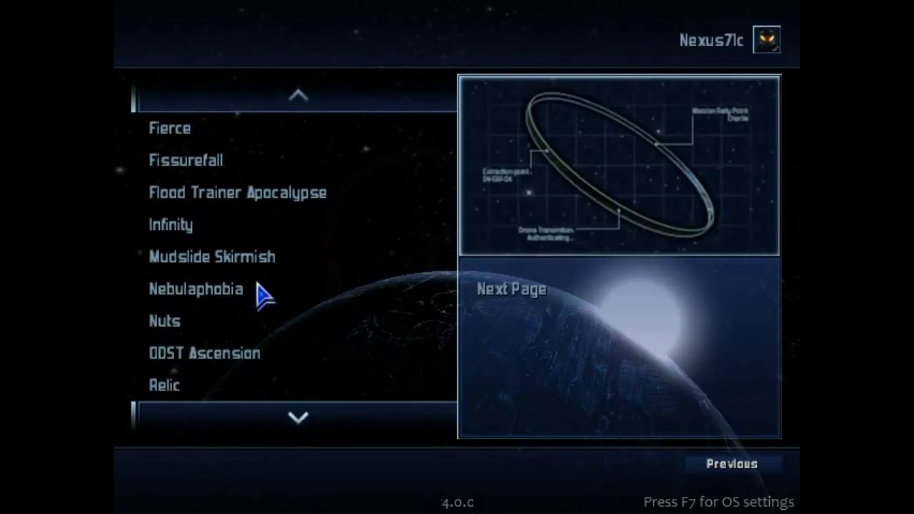
key(Return)
key(Down)
key(Down)
key(Down)
key(Down)
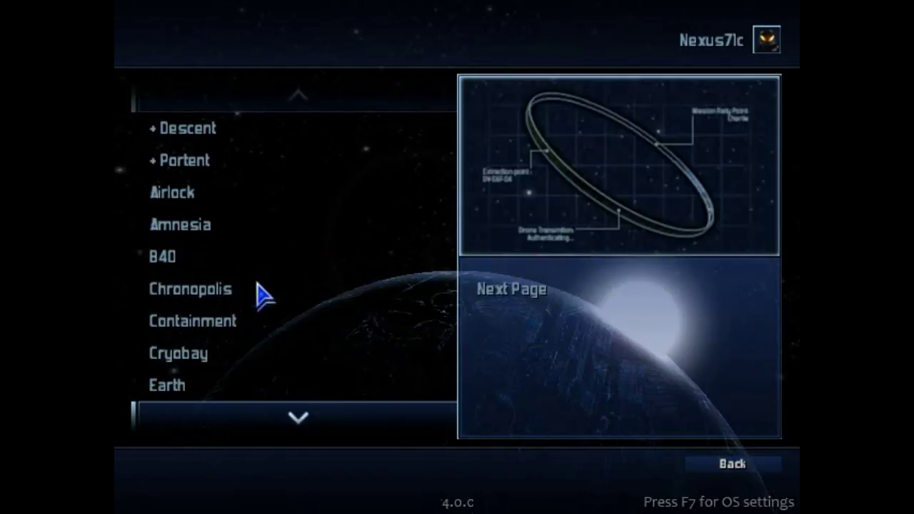
key(Down)
key(Return)
Step: Open Multiplayer and choose to join an Internet game
key(Right)
key(Return)
key(Up)
key(Up)
key(Up)
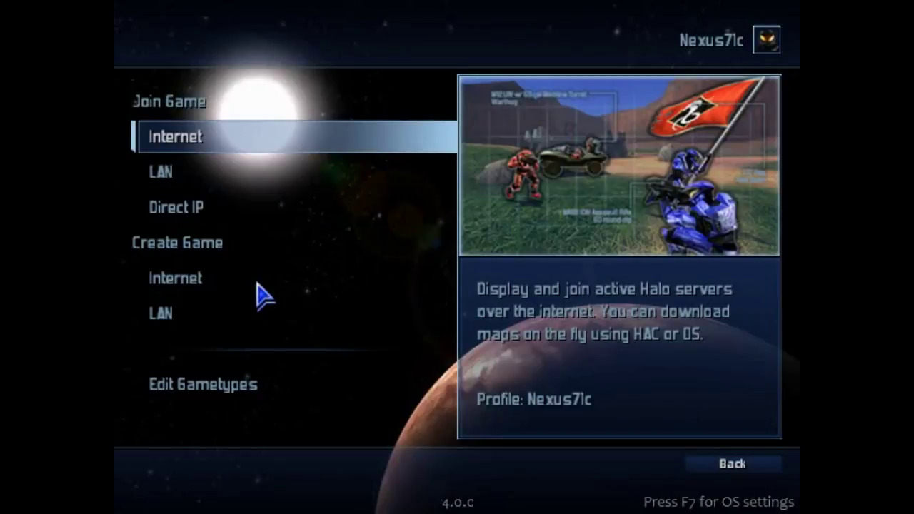
key(Return)
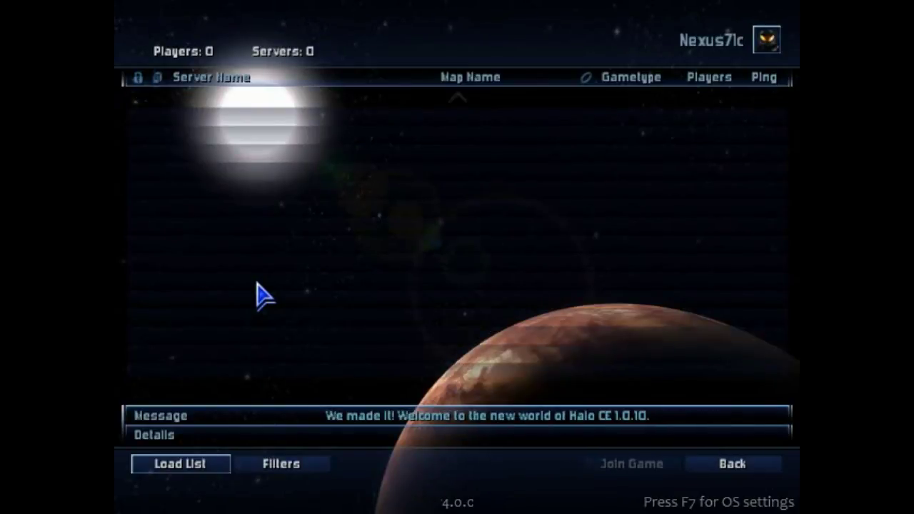
Step: Close the empty Internet server list, preview Edit Gametypes, and back out toward Settings
key(Escape)
key(Up)
key(Up)
key(Down)
key(Down)
key(Down)
key(Down)
key(Escape)
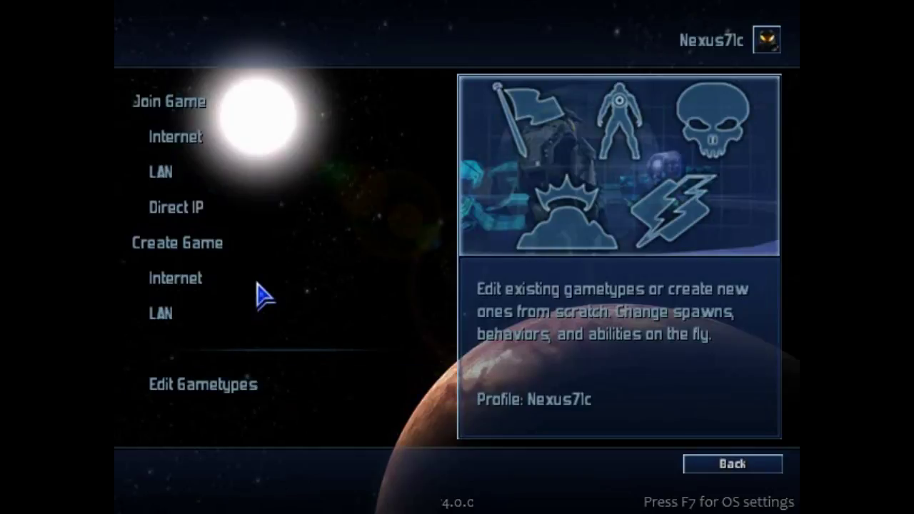
key(Left)
key(Down)
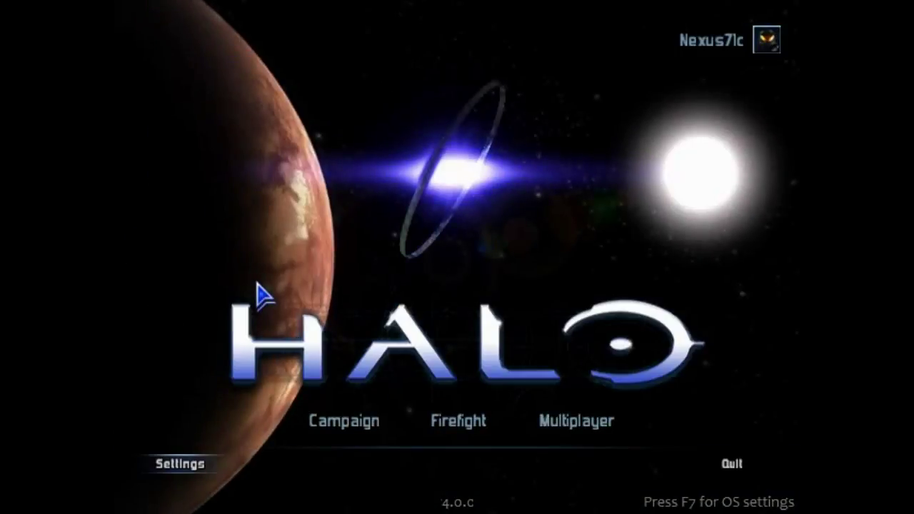
key(Return)
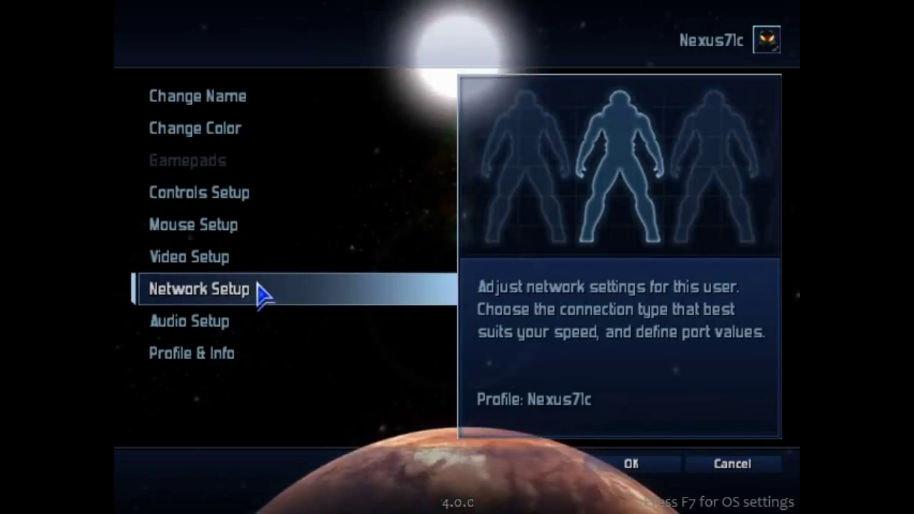
key(Escape)
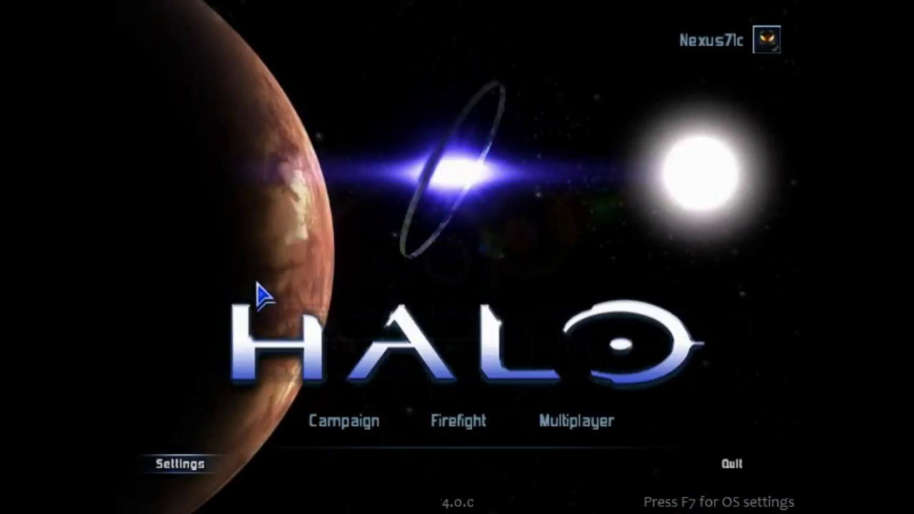
click(767, 42)
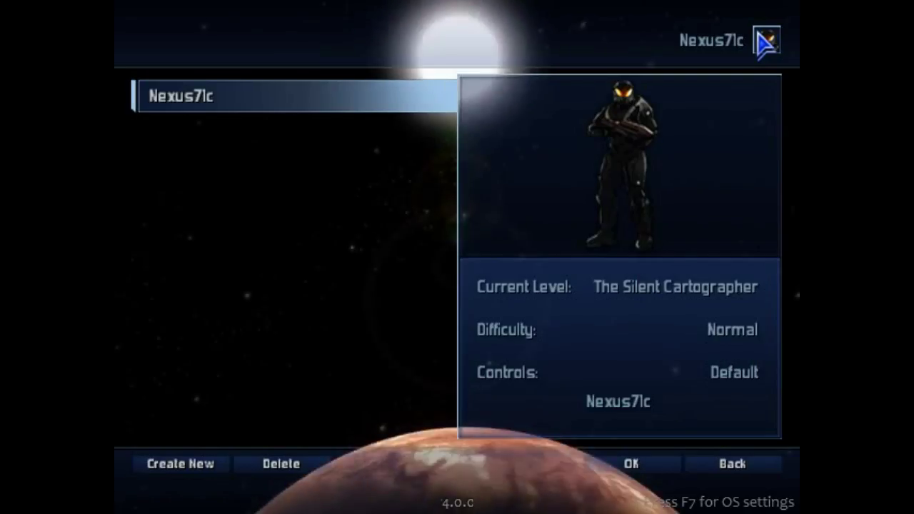
double_click(230, 99)
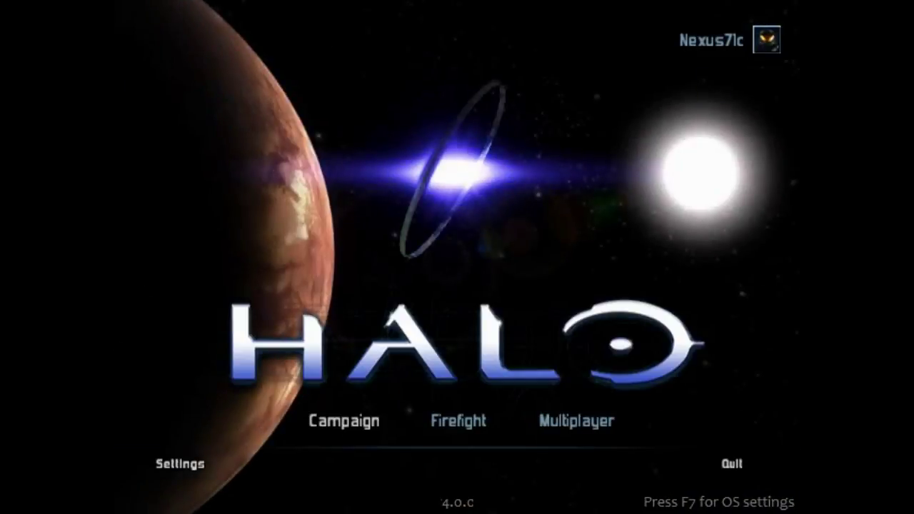
click(757, 39)
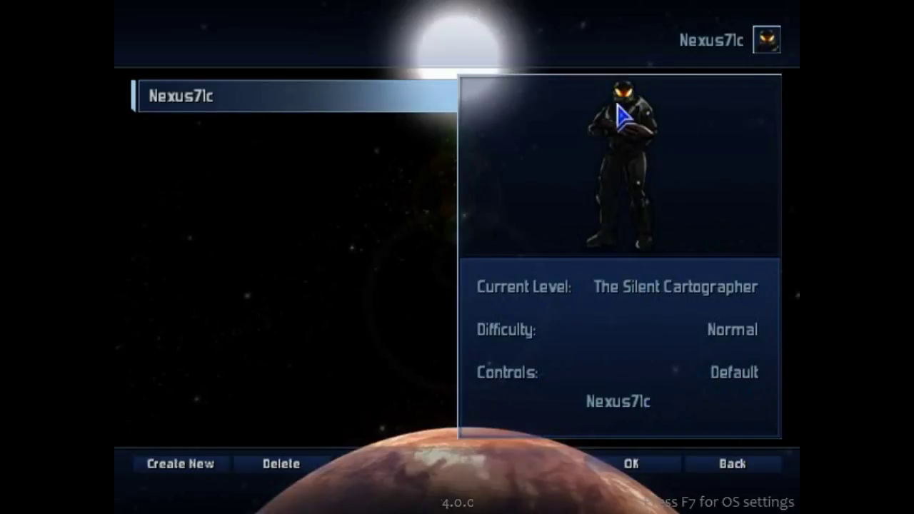
click(709, 465)
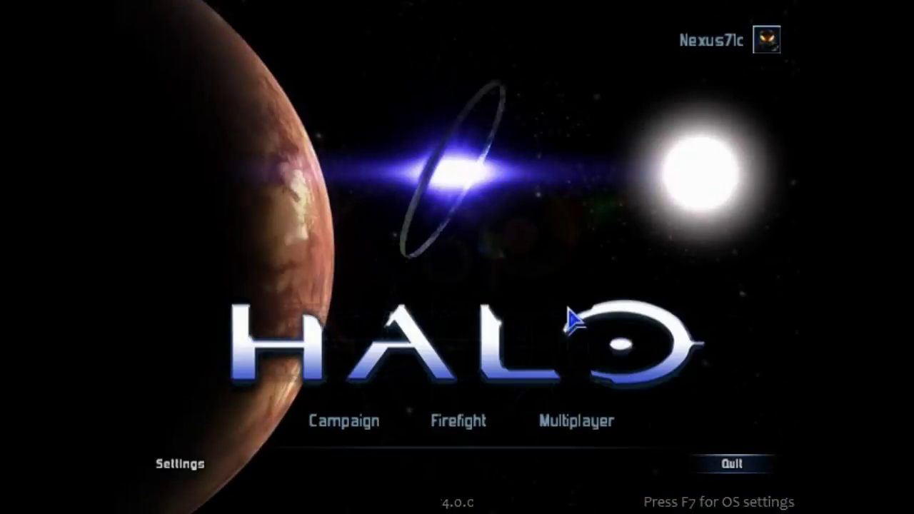